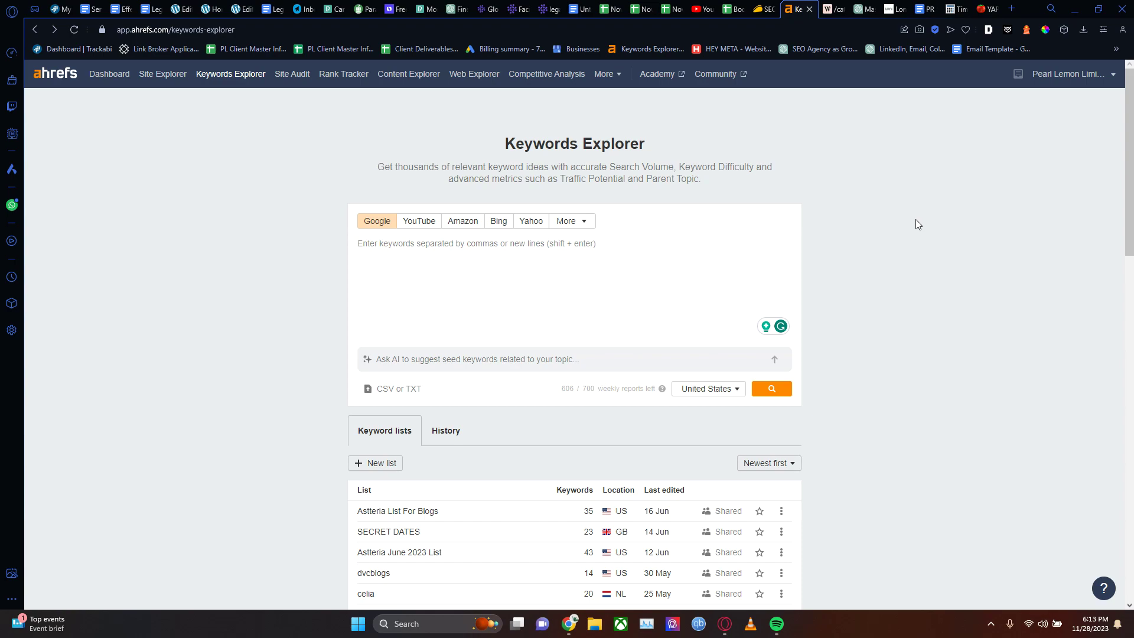
Close the last two unneeded browser tabs, leaving the empty Keywords Explorer start page.
click(967, 9)
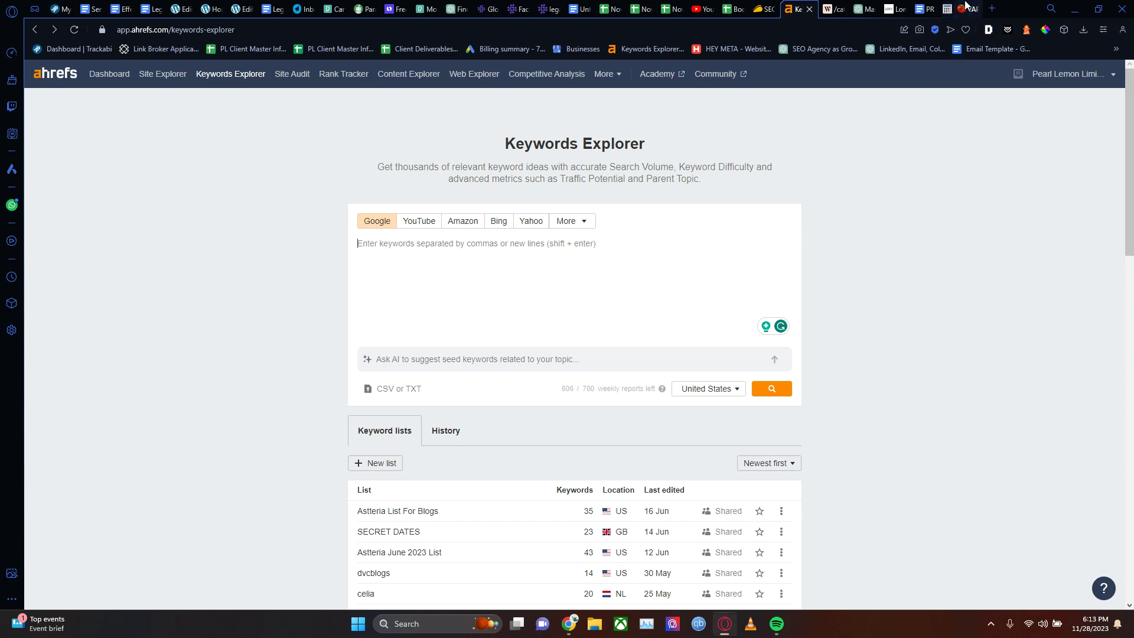
click(971, 6)
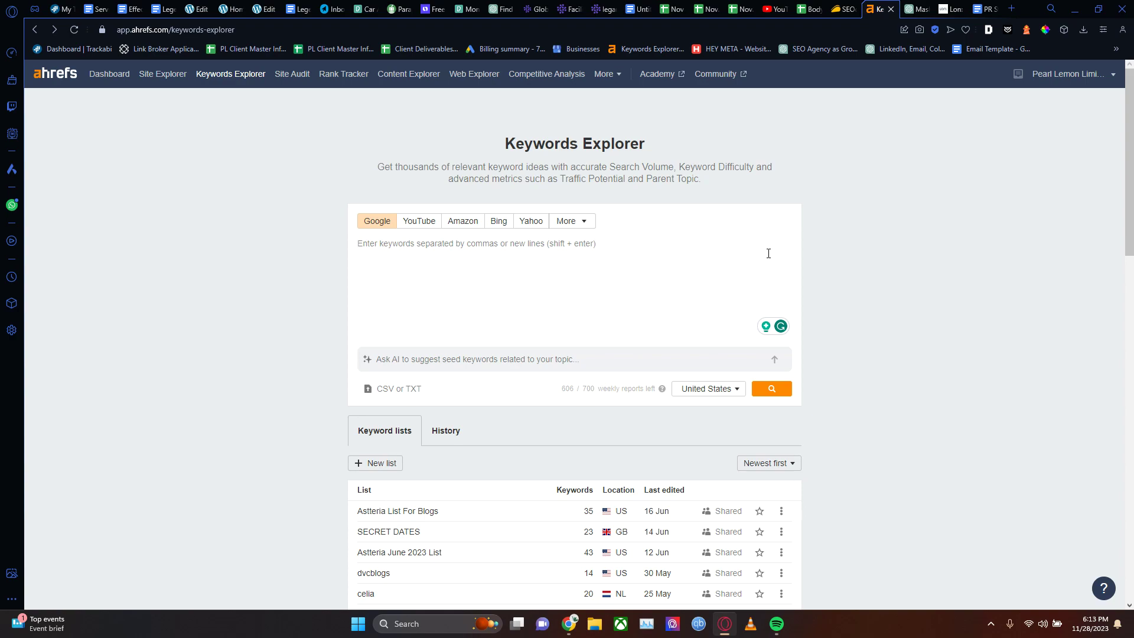
Search 'car accident' (KD 71, 43K volume) and list its matching terms.
text(car )
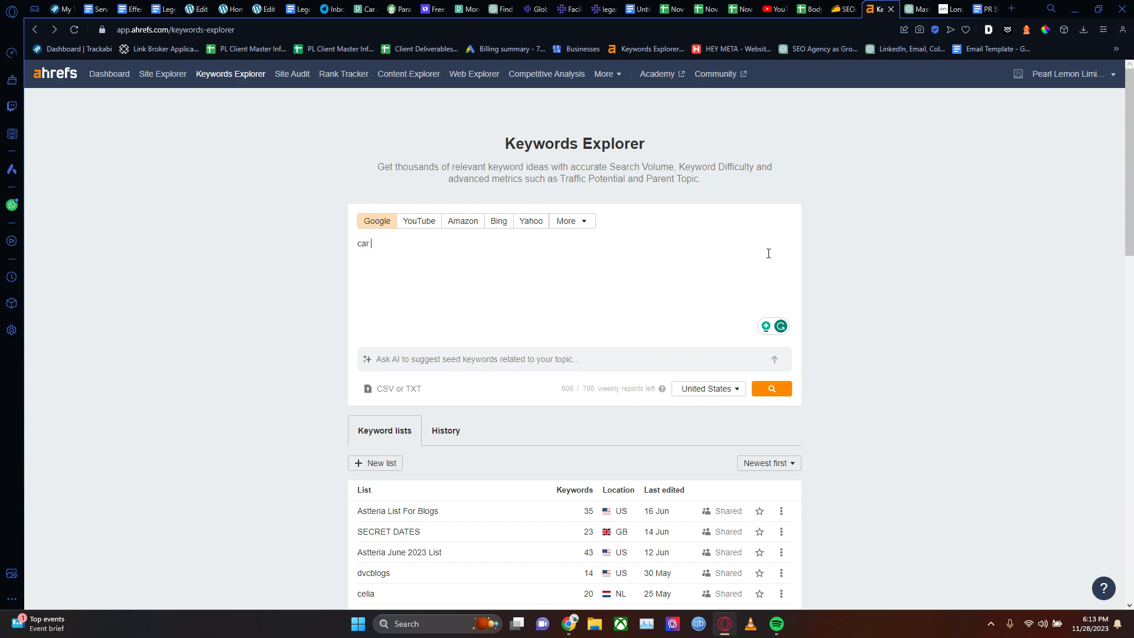
text(accident)
key(Return)
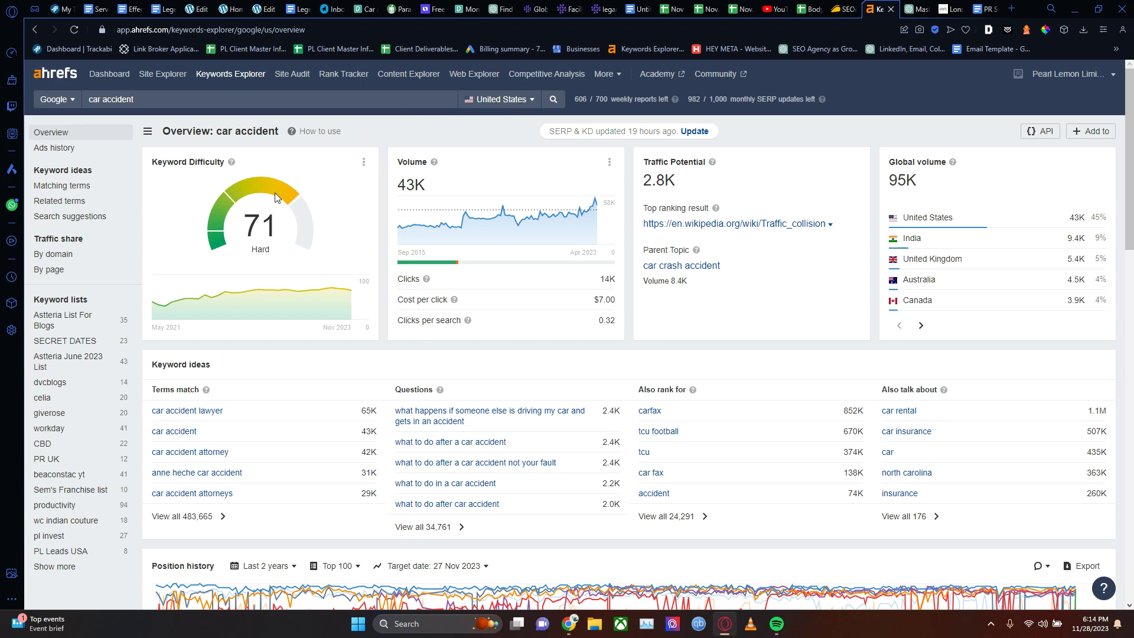
mouse_move(264, 252)
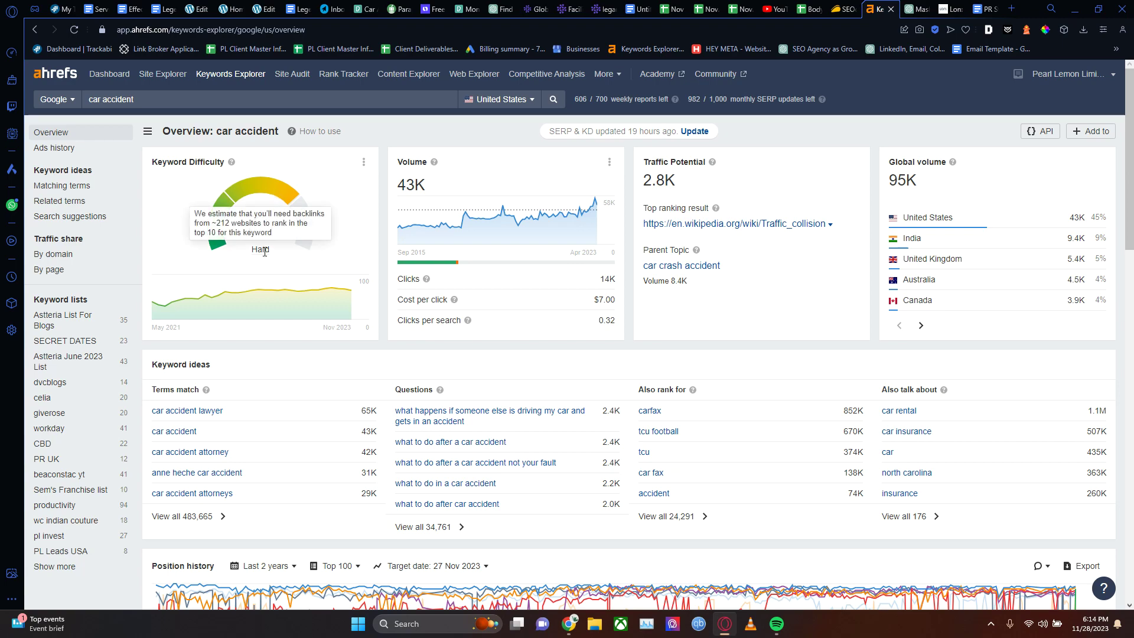
click(86, 185)
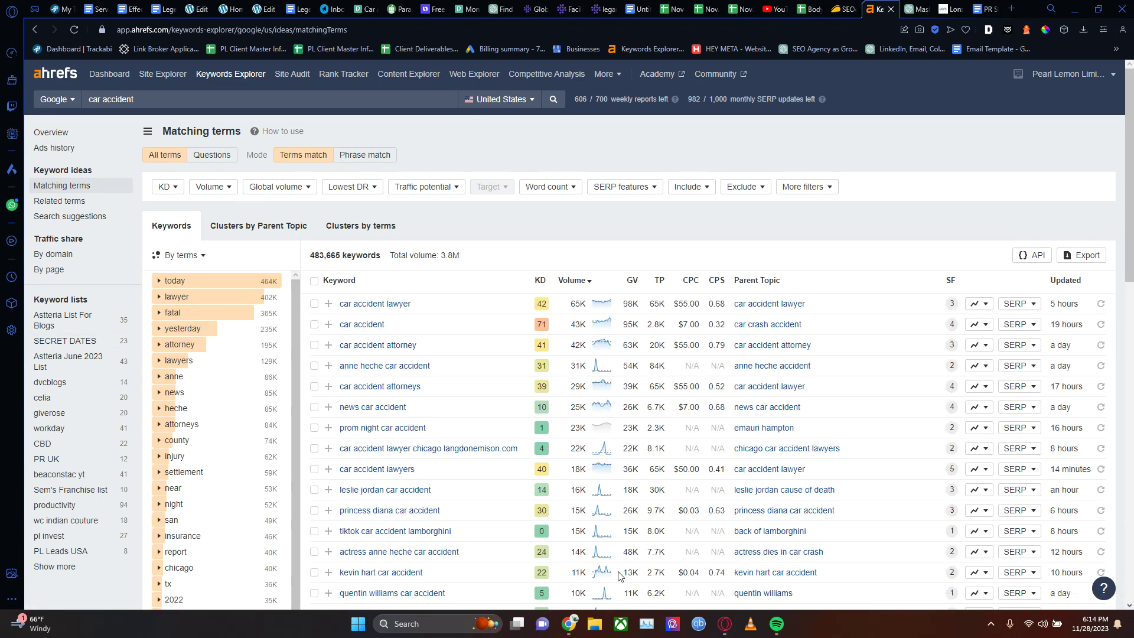
click(67, 133)
click(177, 101)
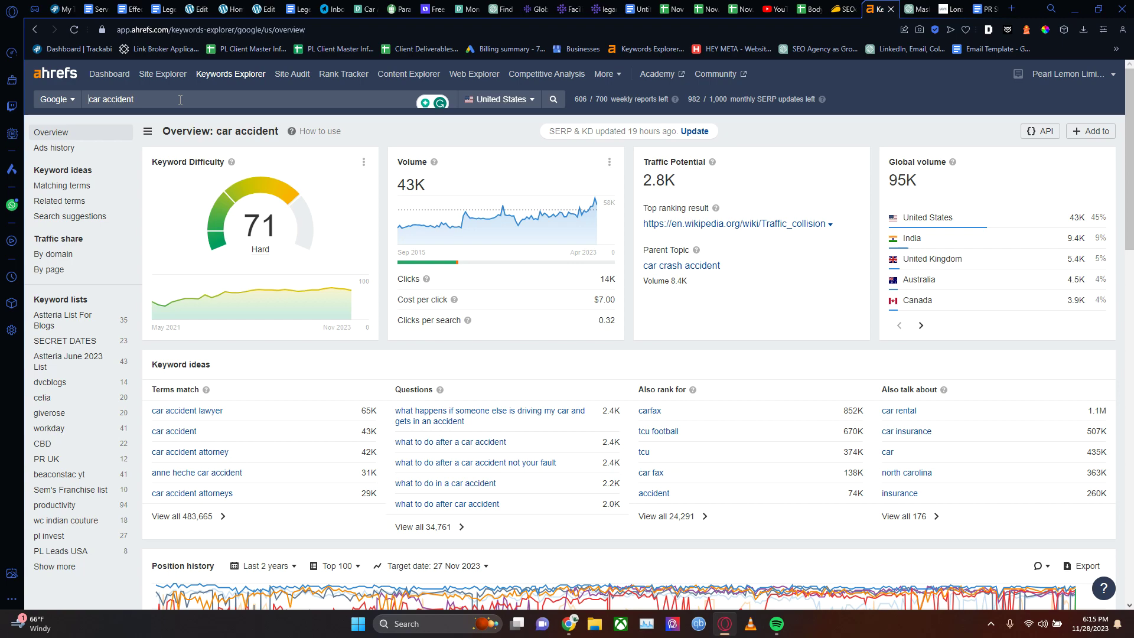
Search 'fatal car accident', rated KD 30 (Medium) with 450 monthly volume.
text(fatal)
key(Return)
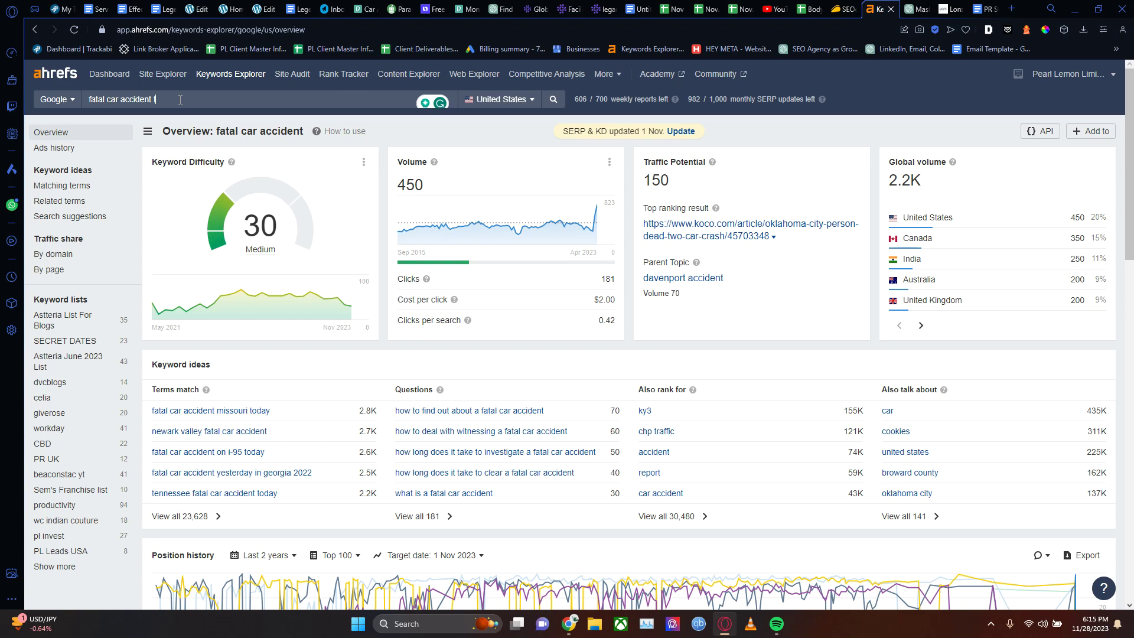
Extend the query to 'fatal car accident texas' (KD 5, 150 volume), then select it for replacement.
text(eaxas)
key(Return)
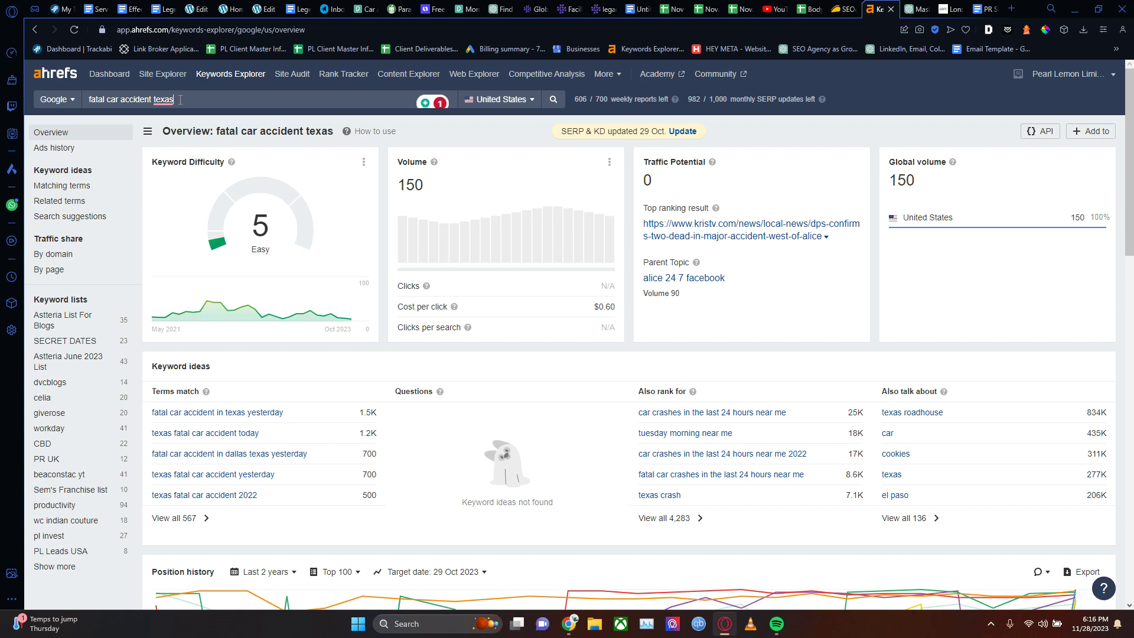
drag(181, 99, 75, 90)
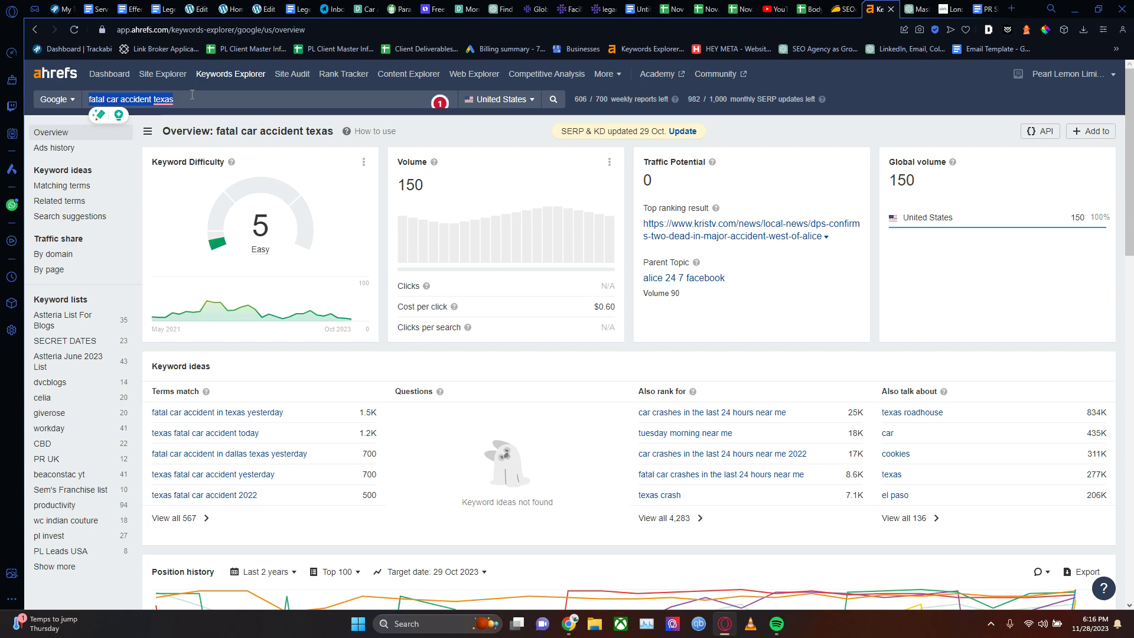
Search 'gaming', then refine the query to 'online gaming'.
text(gaming)
key(Return)
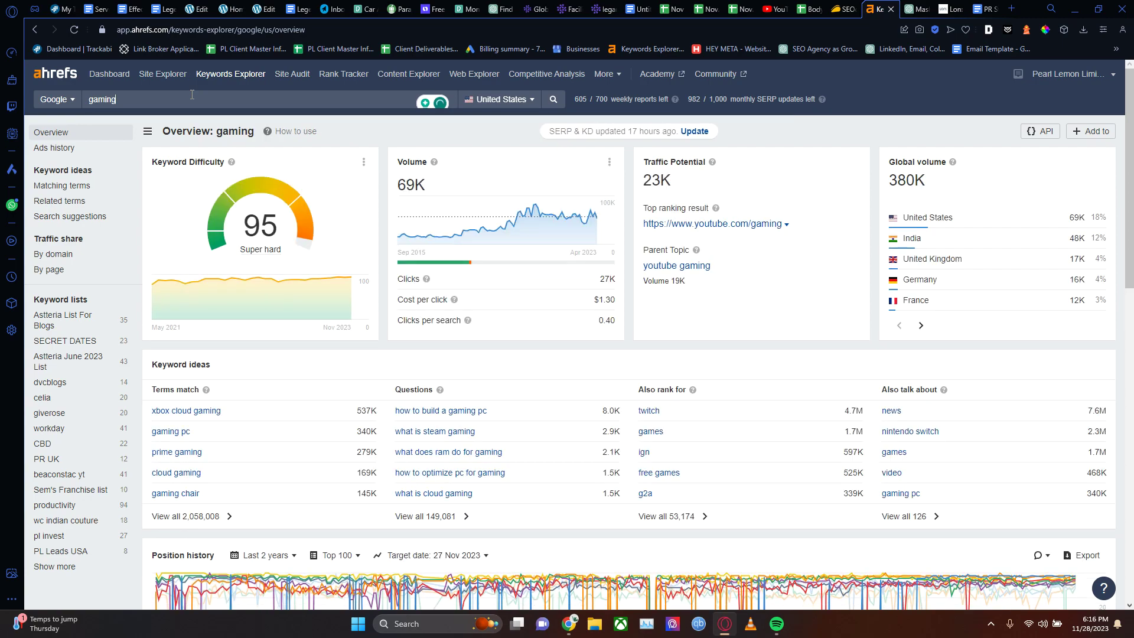
mouse_move(263, 246)
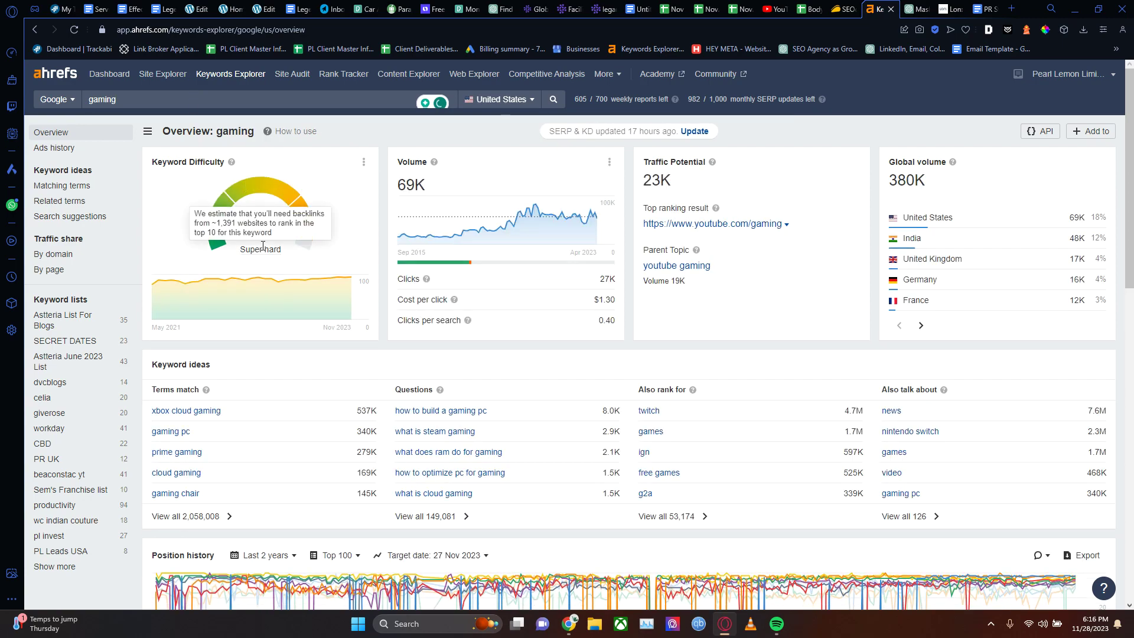
click(90, 100)
text(online)
key(Return)
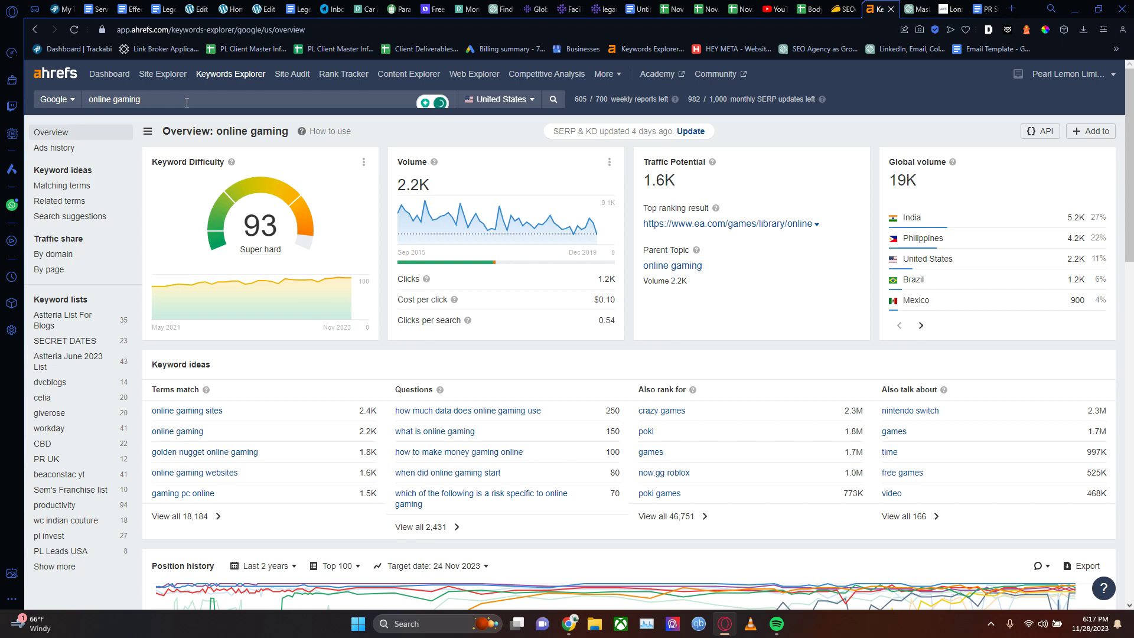
Add 'usa' and 'adventure' to reach 'online adventure gaming usa', showing 0–10 volume.
text(usa)
key(Return)
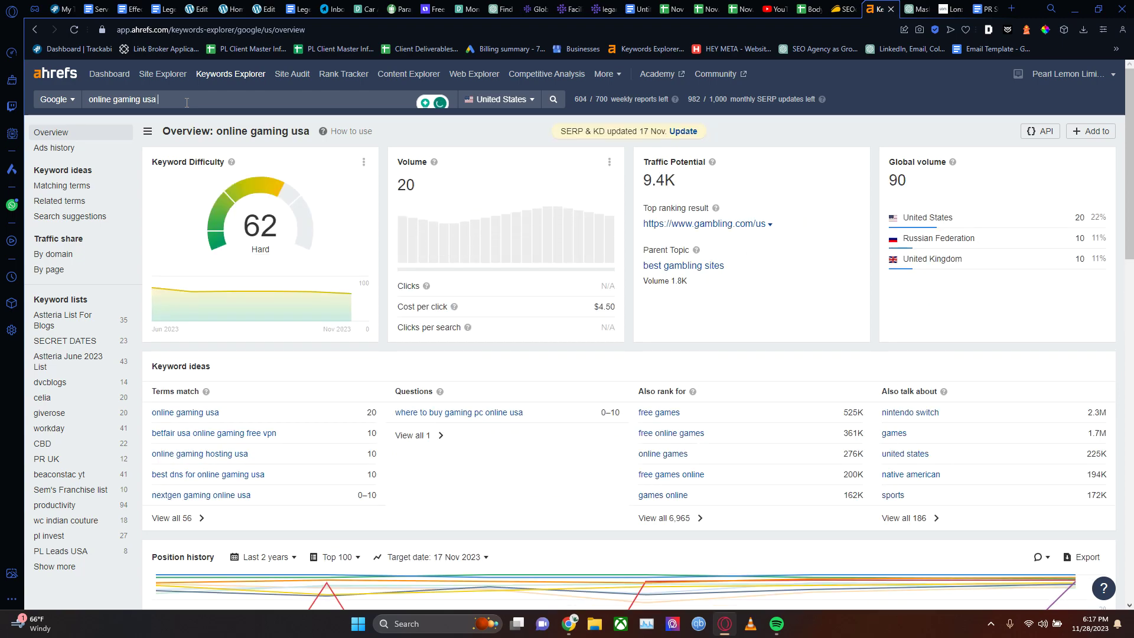
text(adventure)
key(Return)
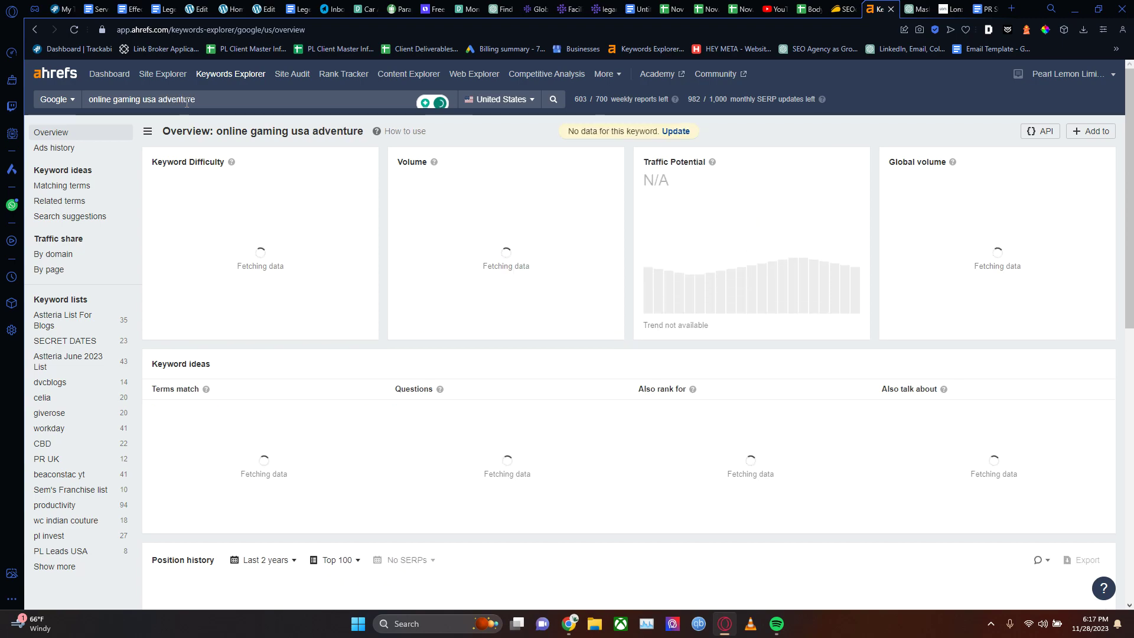
key(BackSpace)
key(BackSpace)
key(BackSpace)
key(BackSpace)
key(BackSpace)
key(BackSpace)
key(BackSpace)
key(BackSpace)
key(BackSpace)
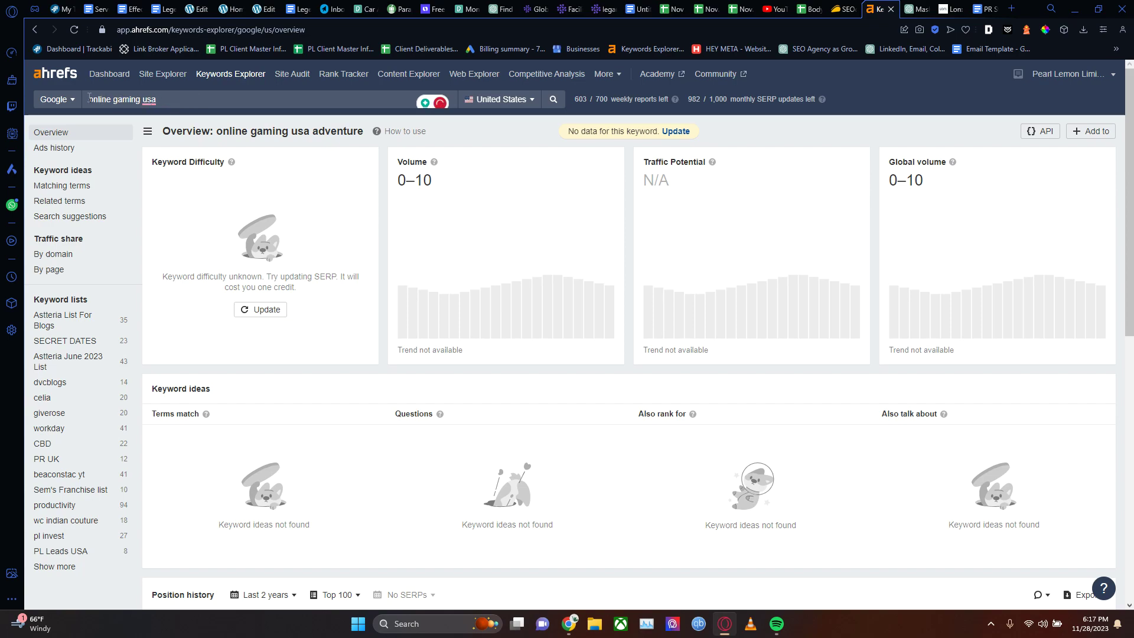
click(112, 97)
key(ctrl+space)
key(Escape)
text(adventure)
key(Return)
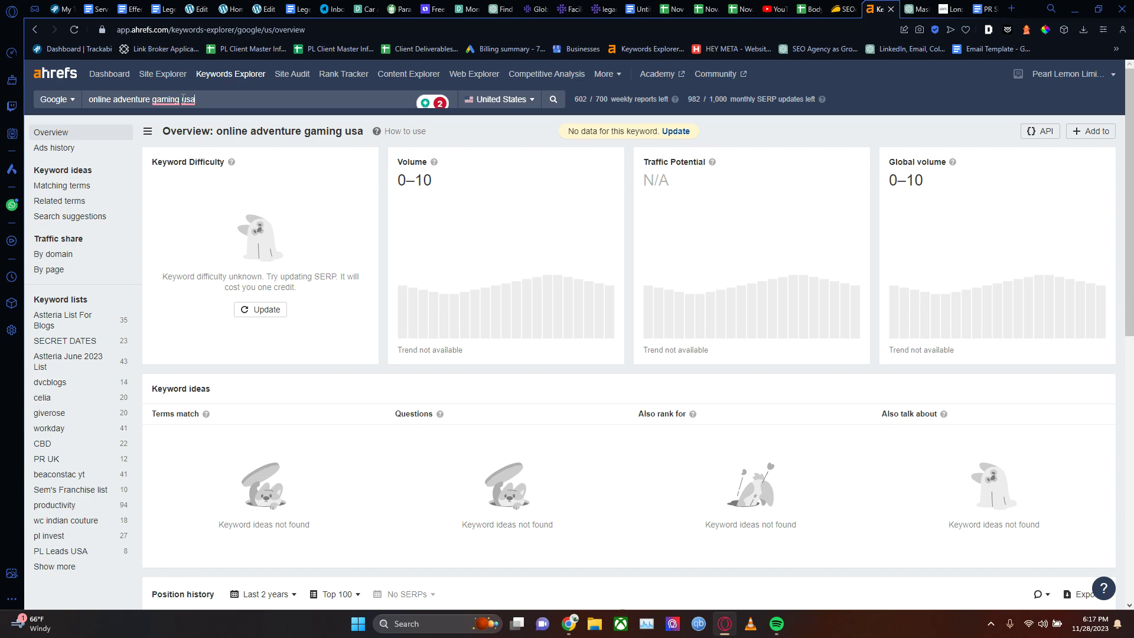
List matching terms for the new query 'gaming usa', 1,154 keywords.
click(42, 187)
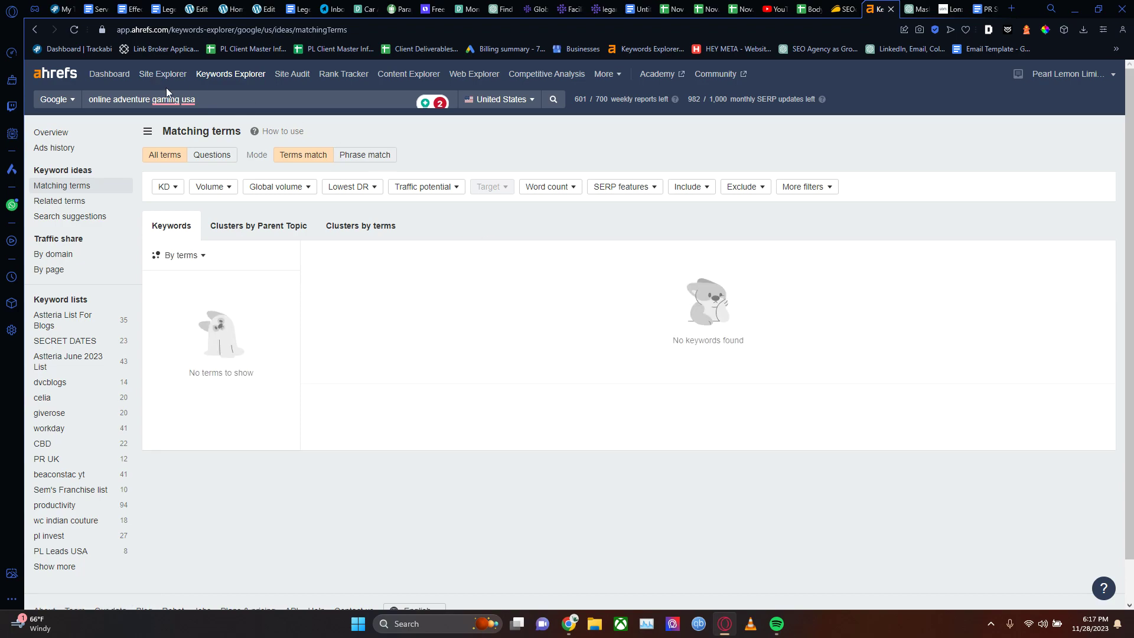
drag(197, 99, 61, 128)
text(gaming us)
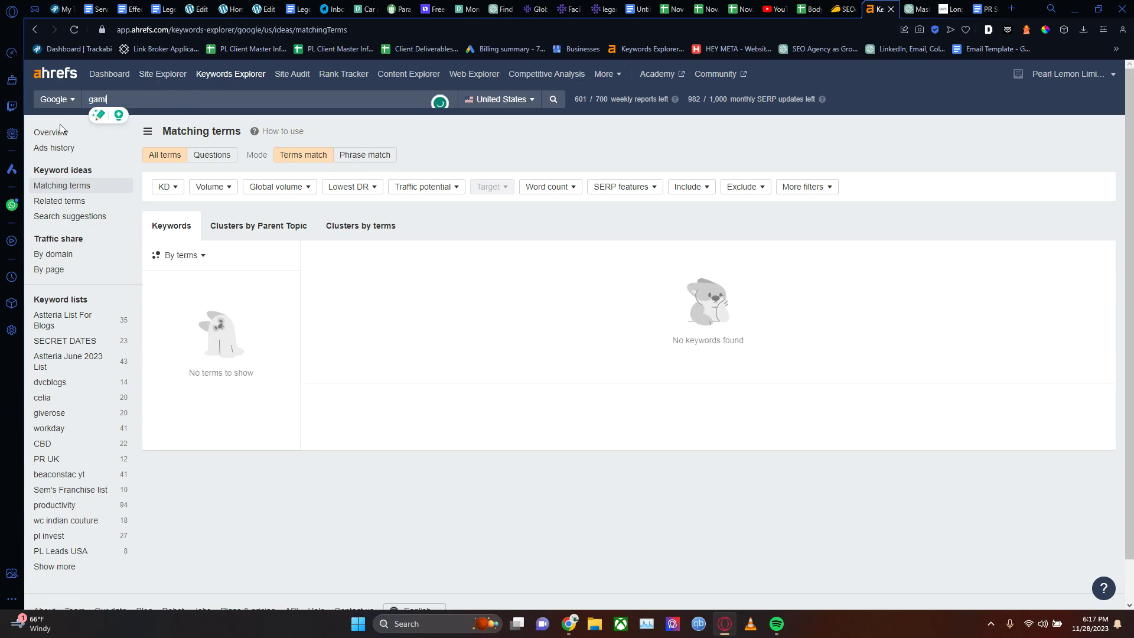
key(Return)
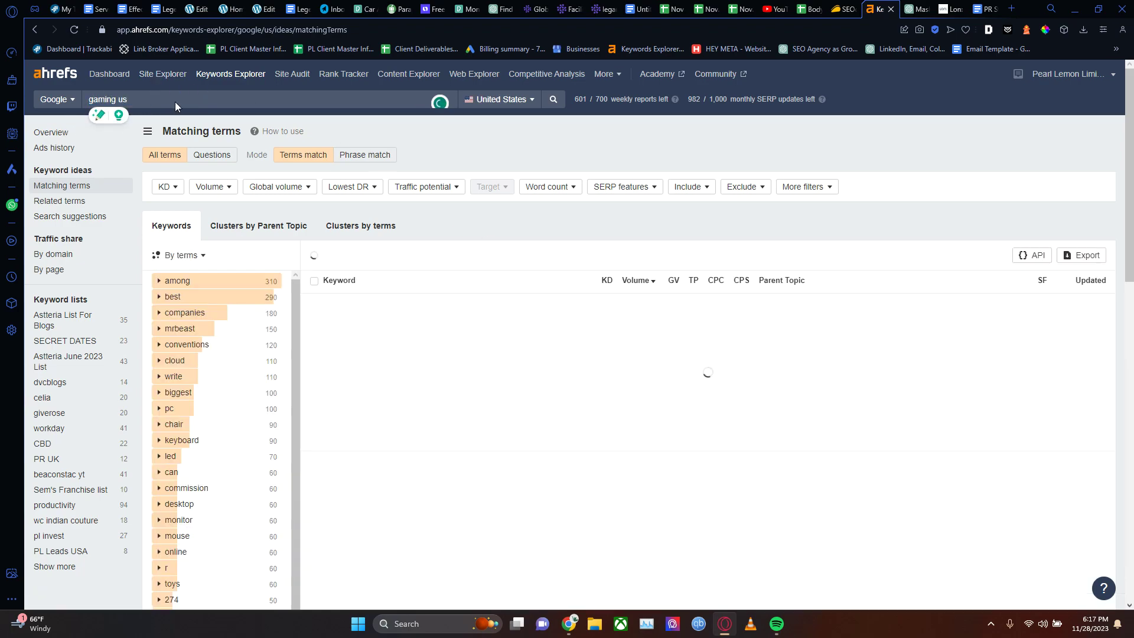
text(a)
key(Return)
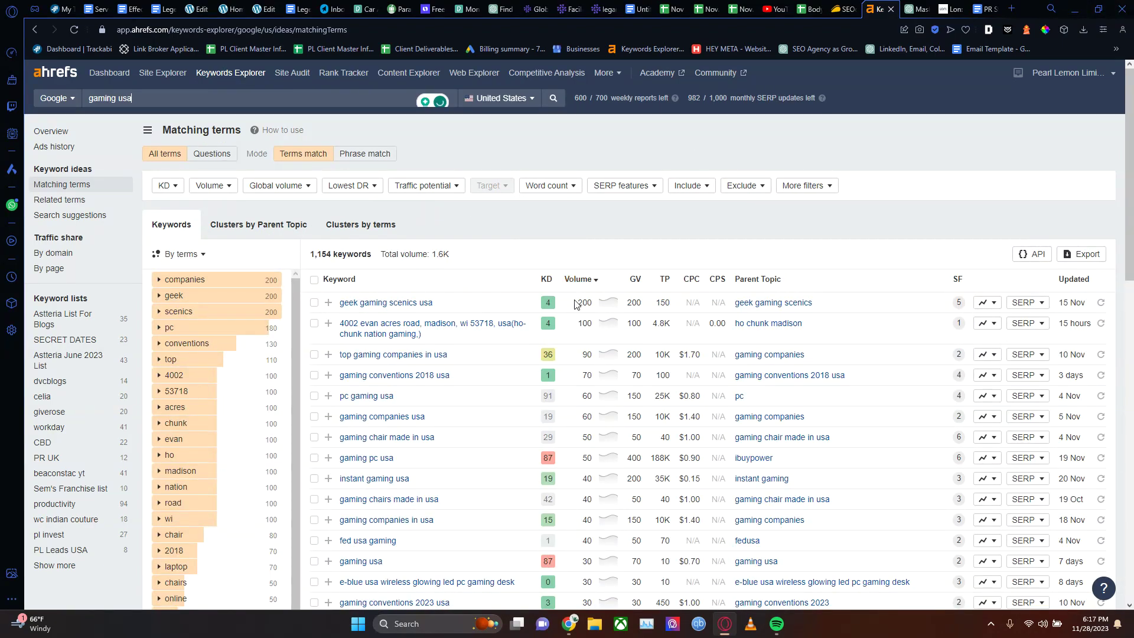
Sort the 'gaming usa' keywords by keyword difficulty, lowest first.
scroll(649, 339, down, 4)
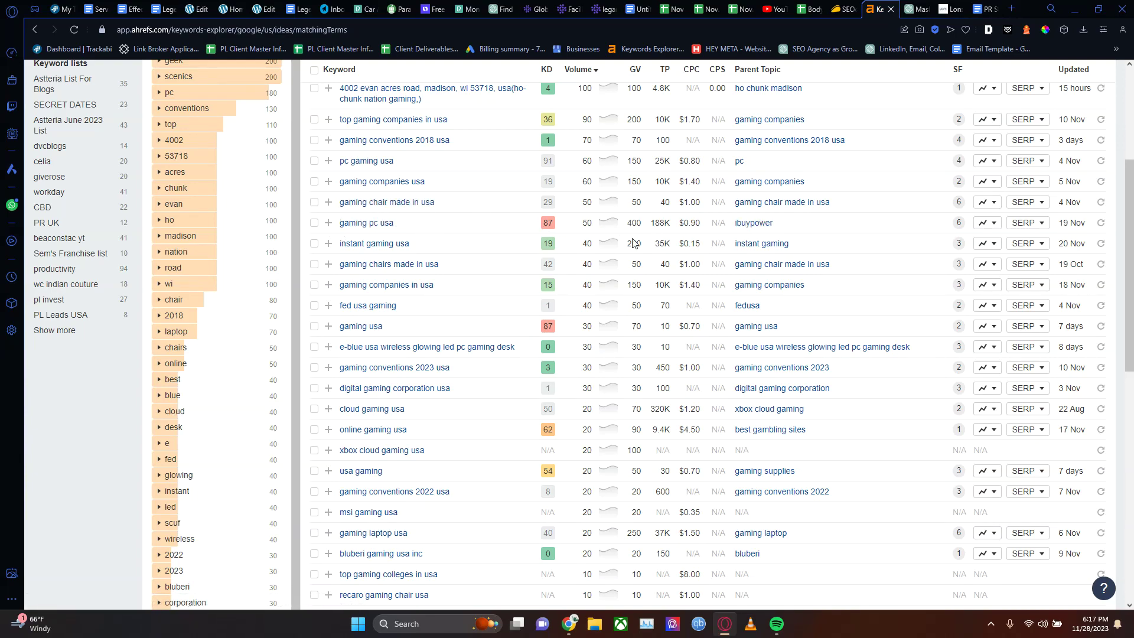
scroll(920, 274, up, 5)
scroll(304, 390, down, 2)
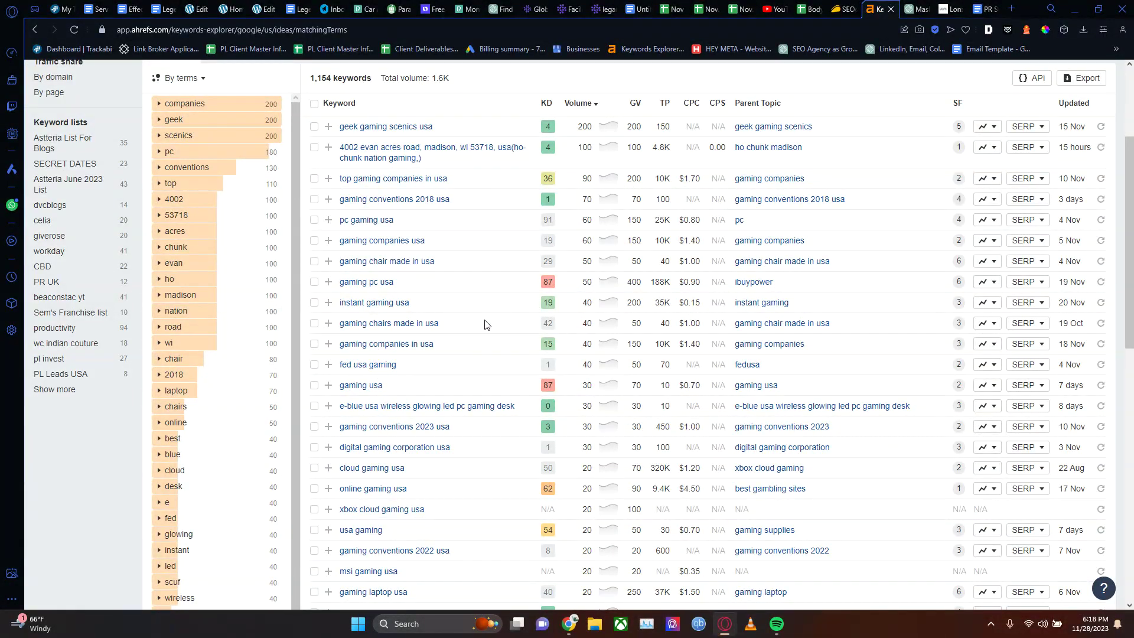
scroll(486, 324, up, 3)
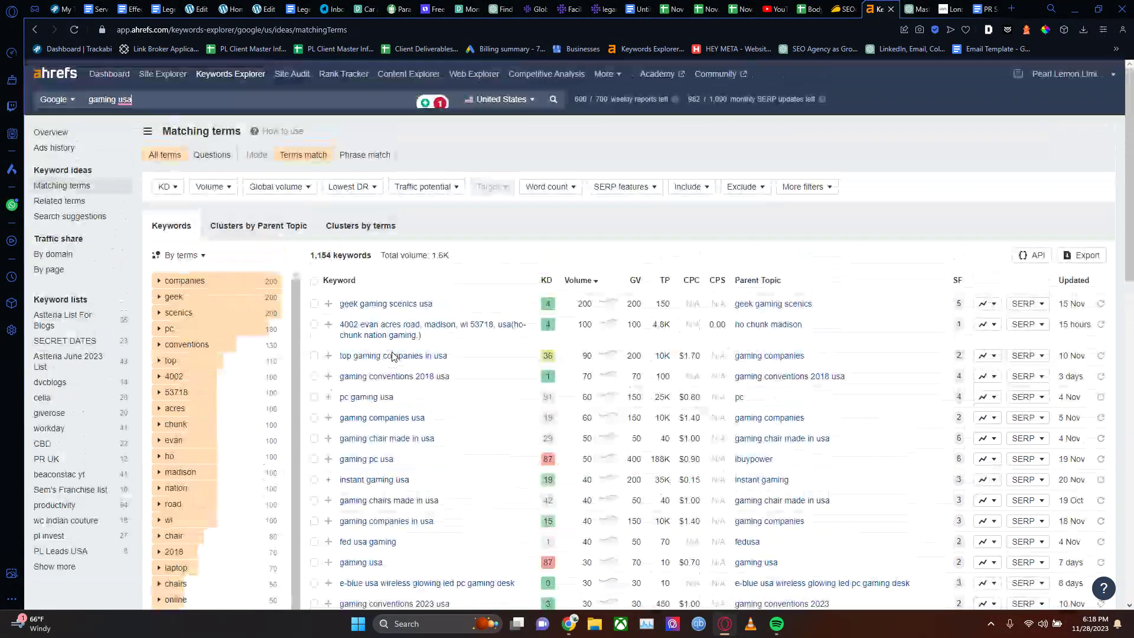
click(550, 280)
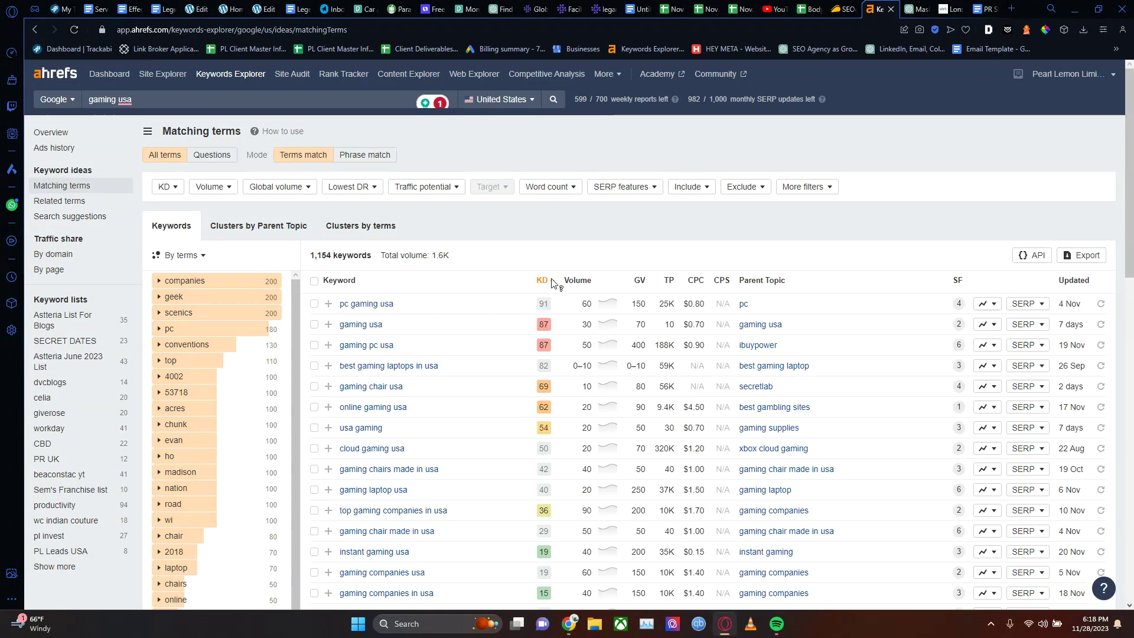
click(552, 281)
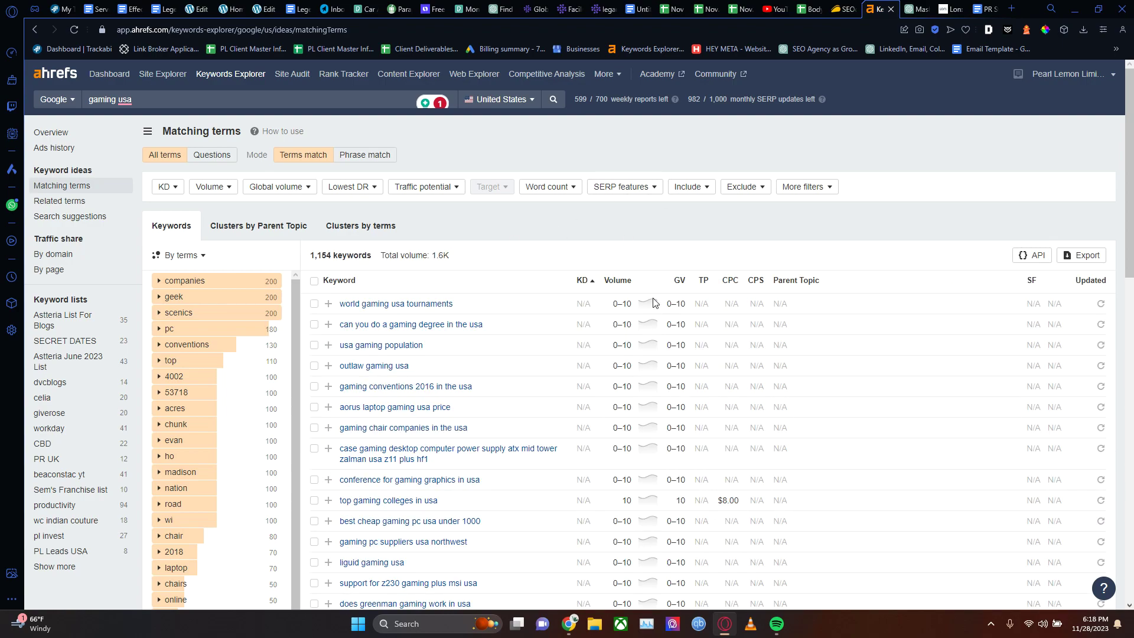
scroll(625, 380, down, 10)
scroll(591, 344, up, 10)
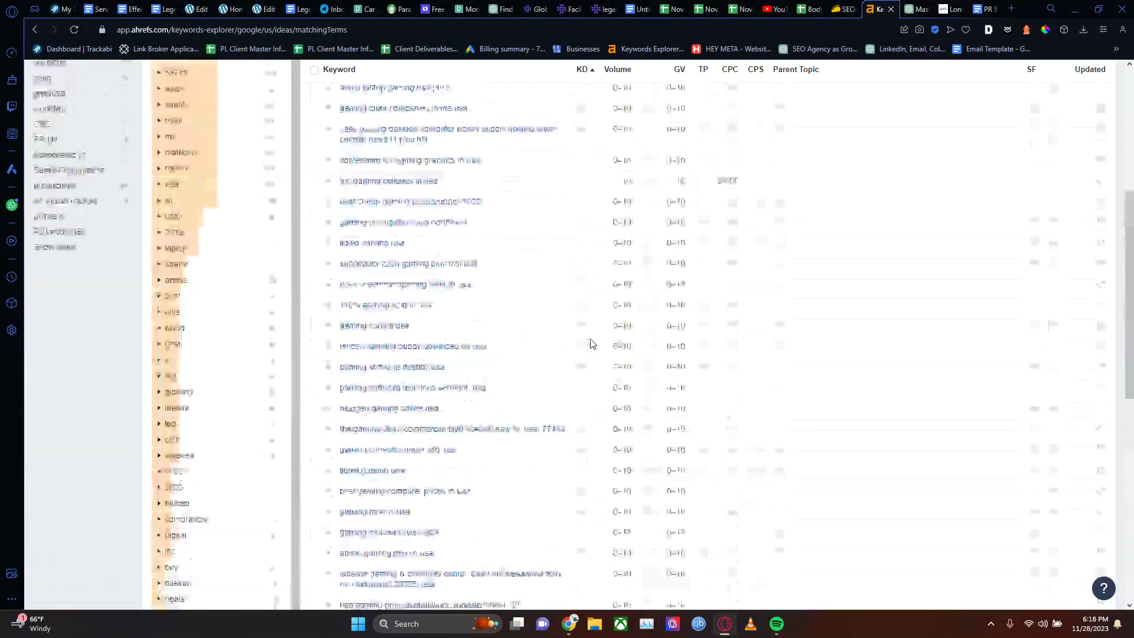
Apply a KD From 1 To 45 filter, narrowing 'gaming usa' to 15 keywords with 840 volume.
click(177, 187)
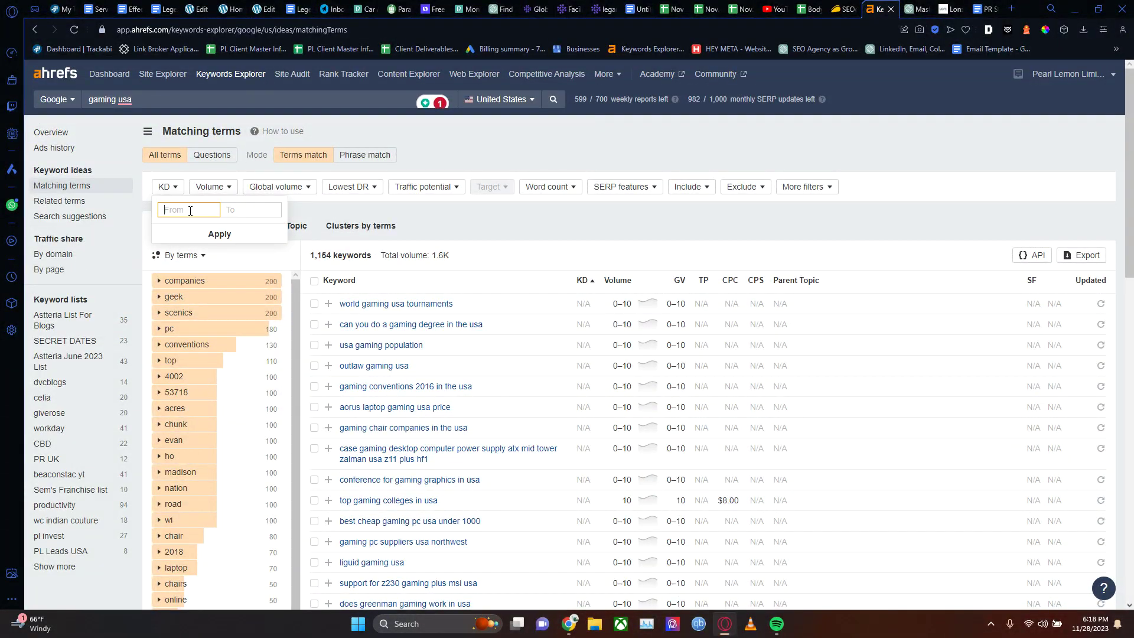
text(1)
click(233, 215)
text(45)
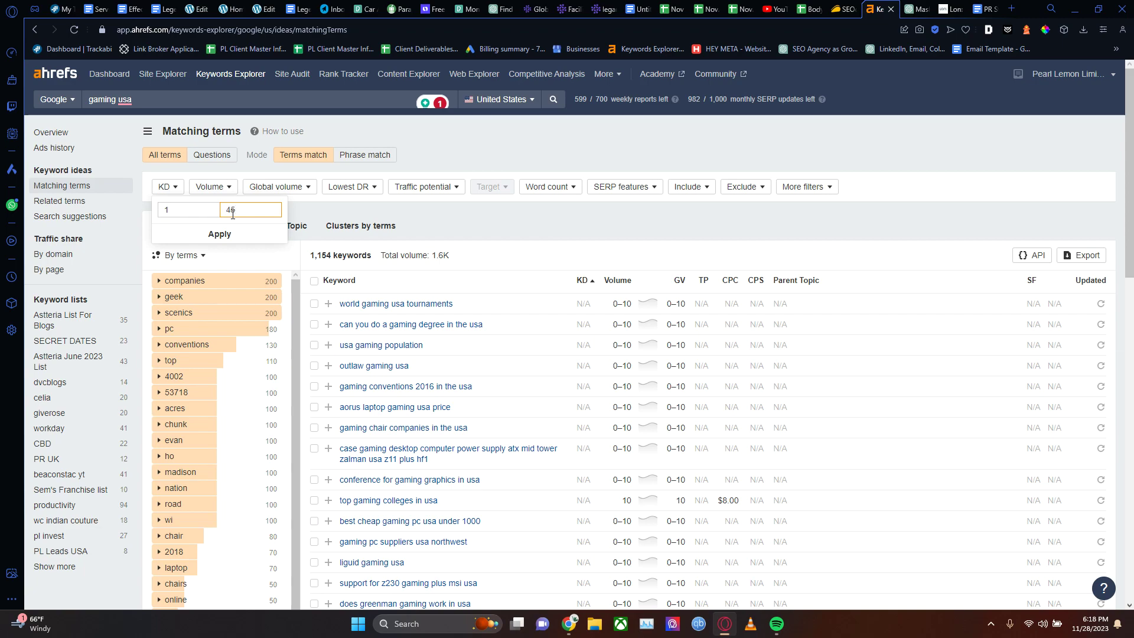
click(249, 233)
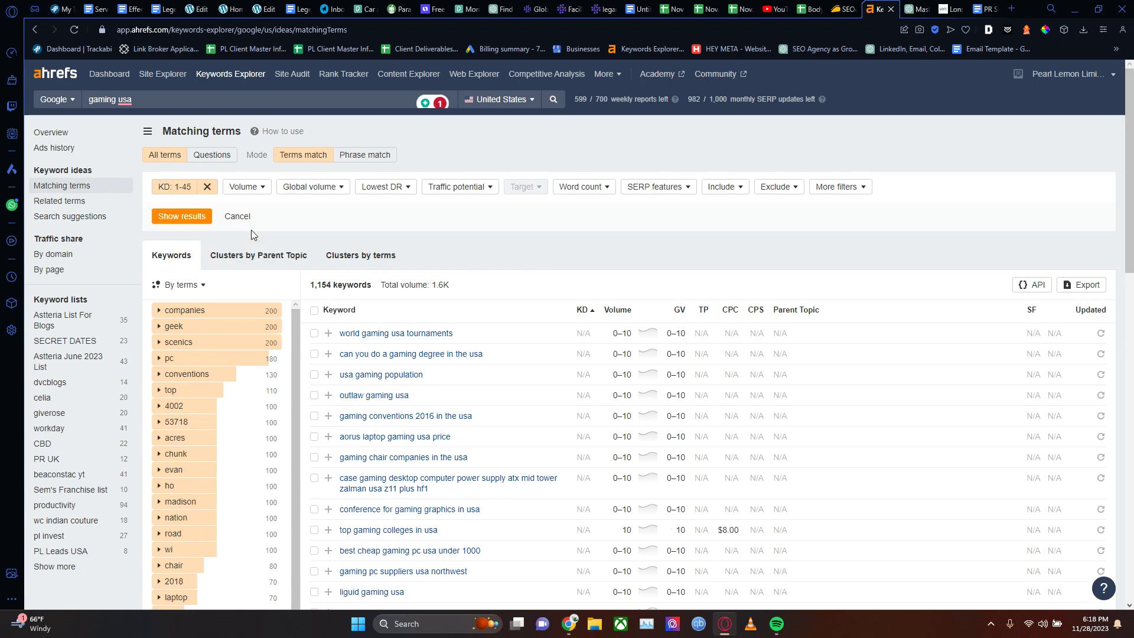
click(201, 218)
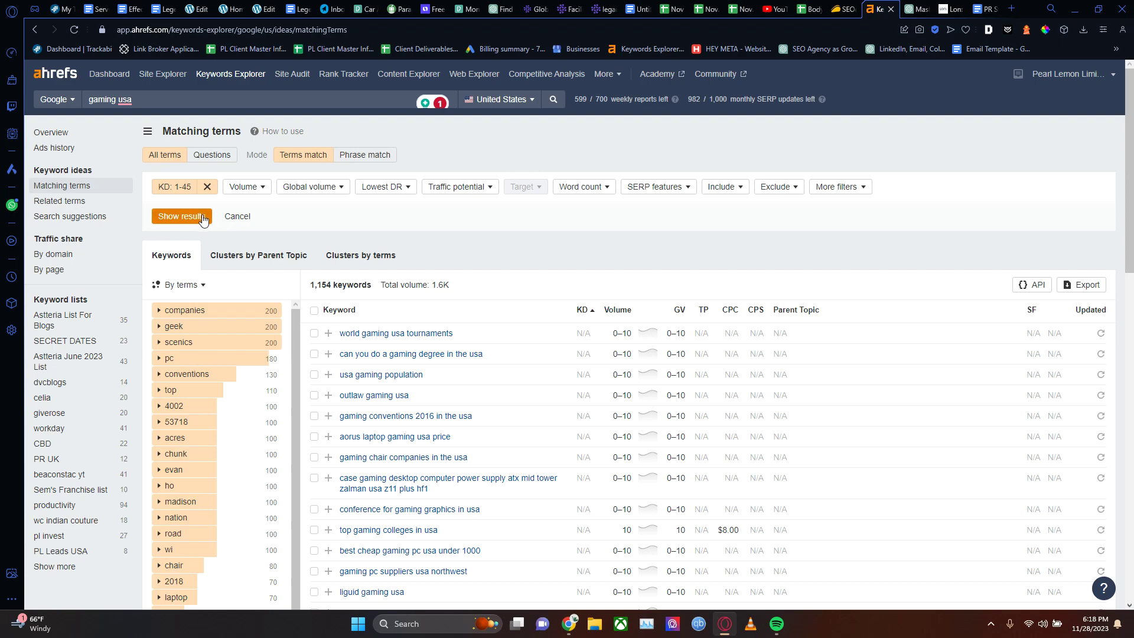
click(177, 218)
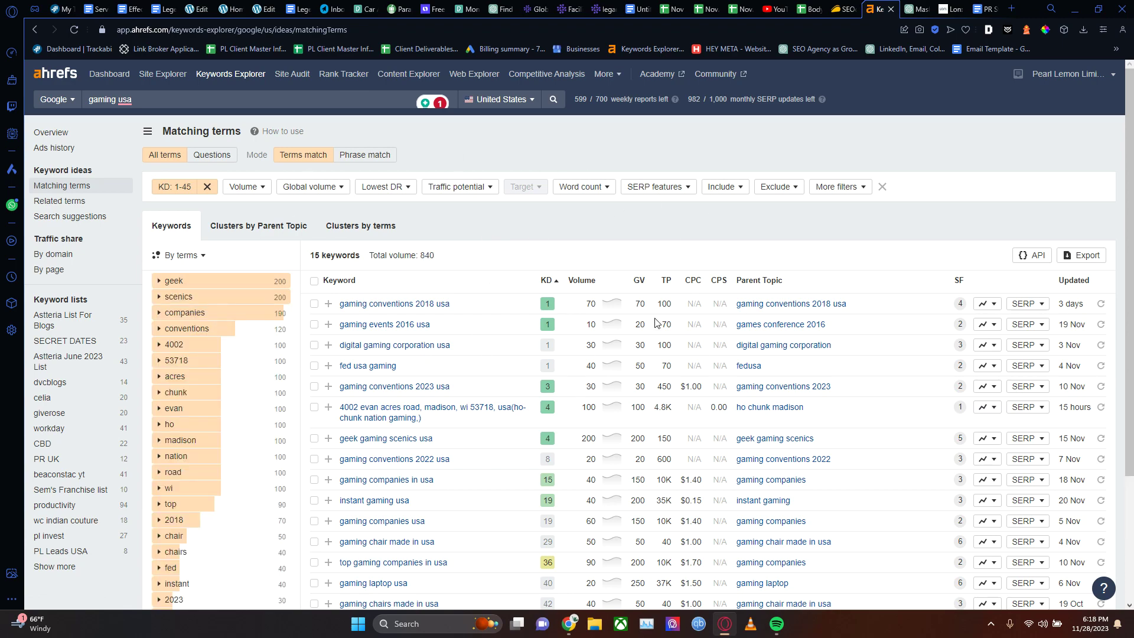
scroll(567, 414, down, 3)
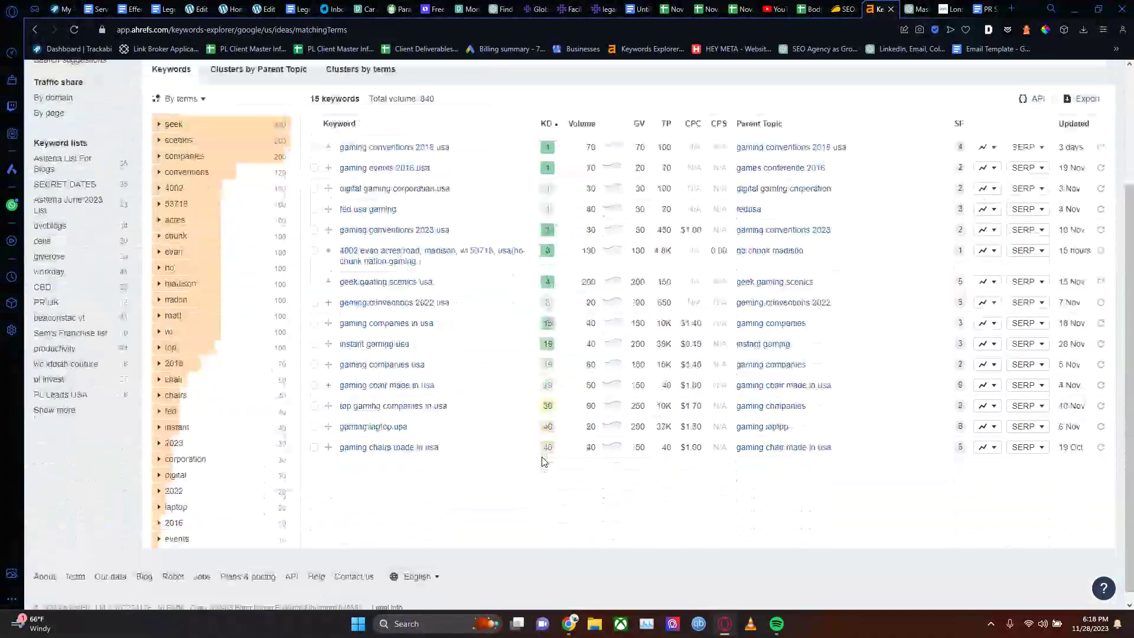
scroll(526, 437, up, 3)
scroll(505, 363, down, 3)
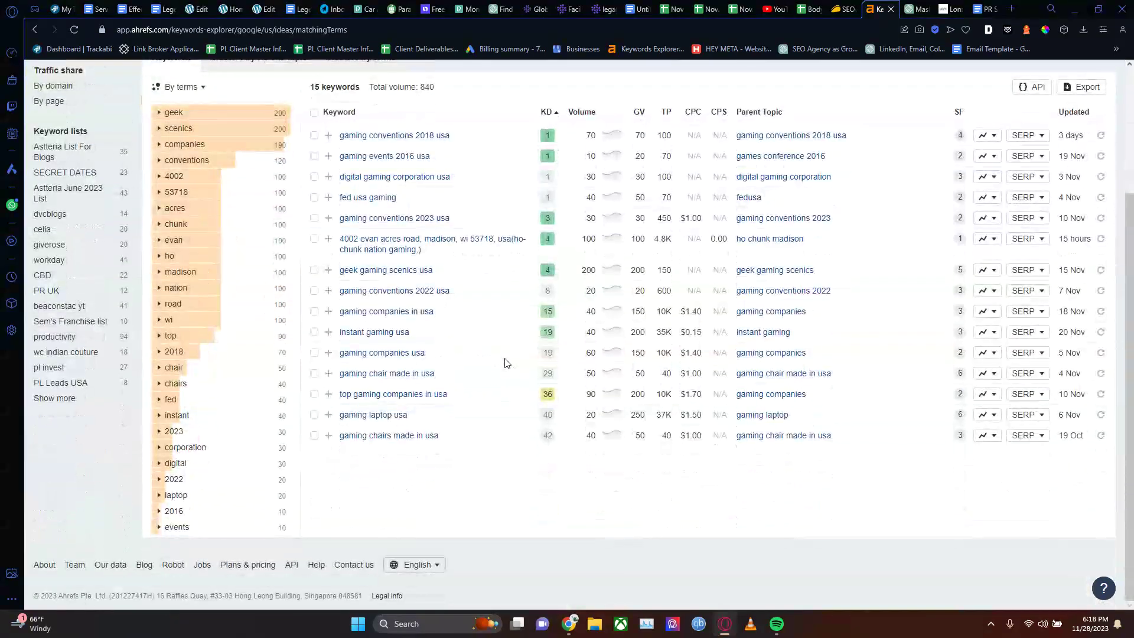
scroll(422, 345, up, 3)
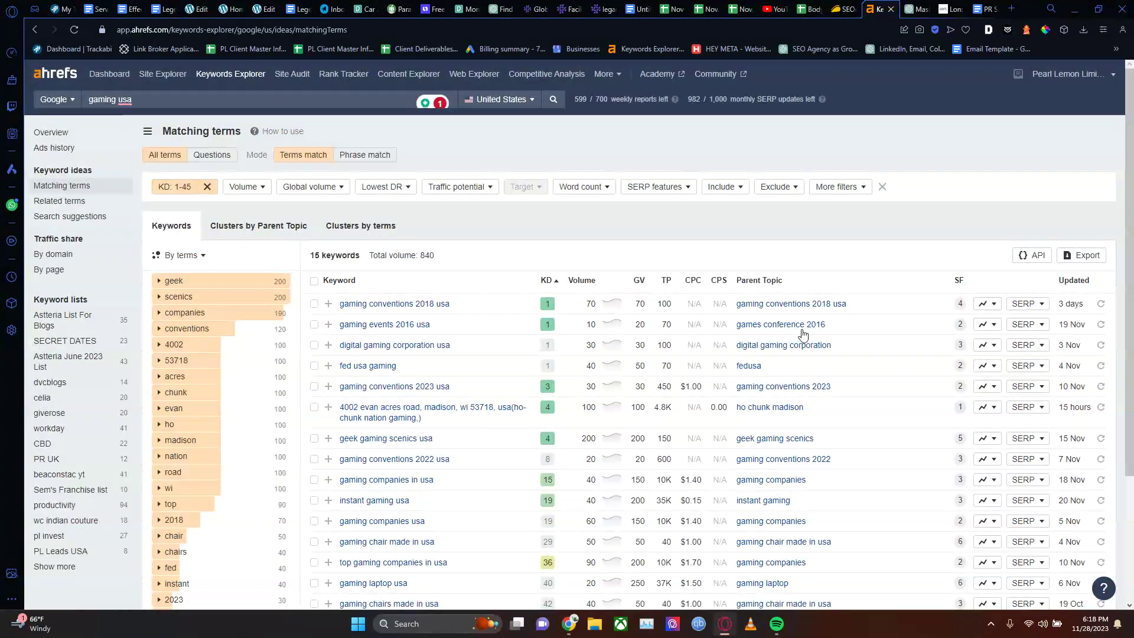
scroll(422, 351, down, 3)
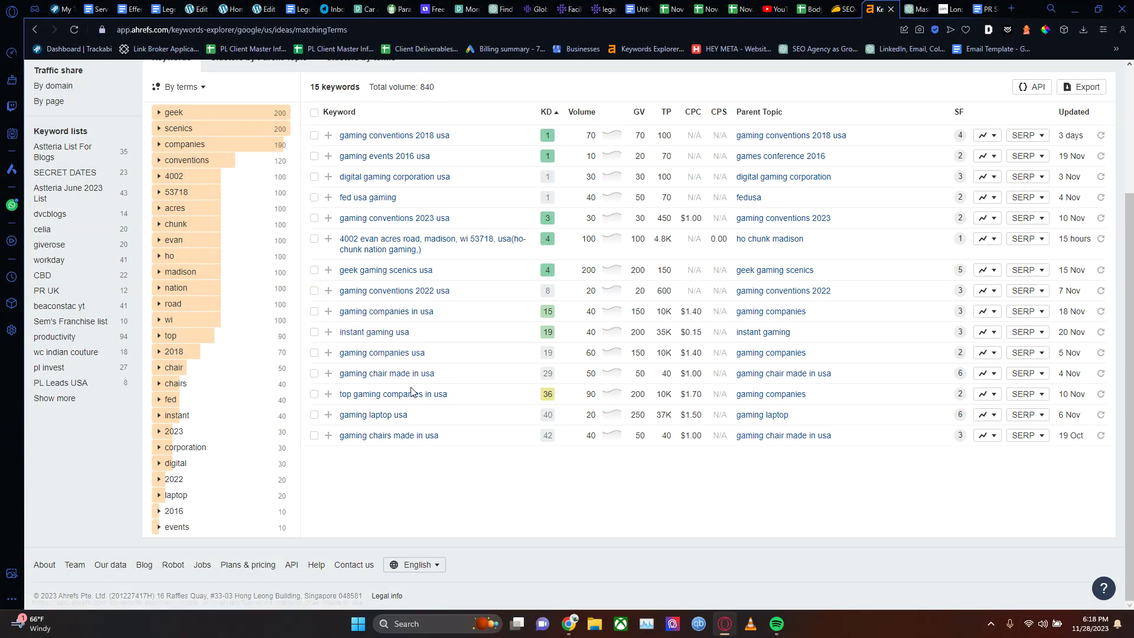
scroll(476, 351, up, 3)
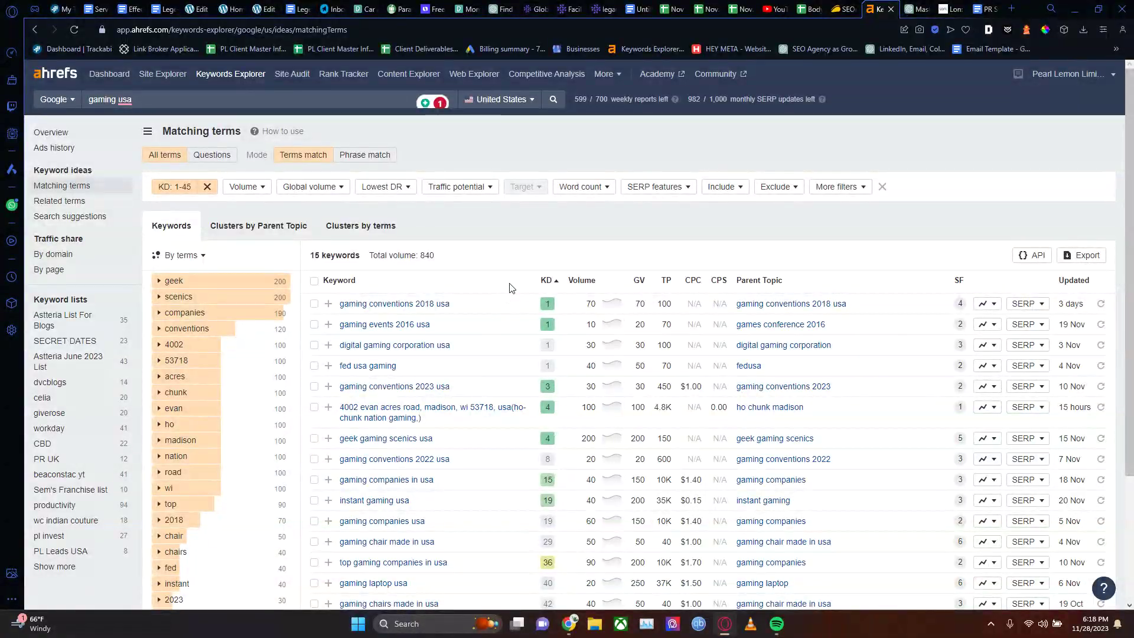